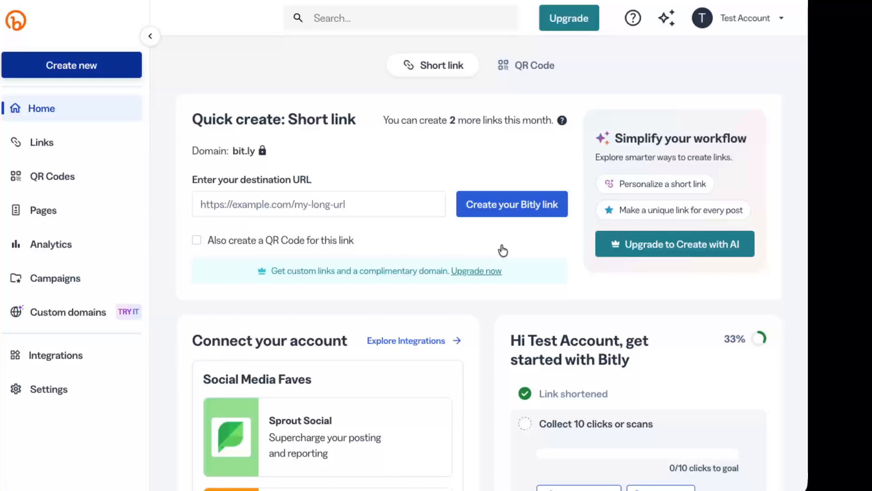
# Start creating a new QR code from the QR Codes section
pyautogui.click(71, 178)
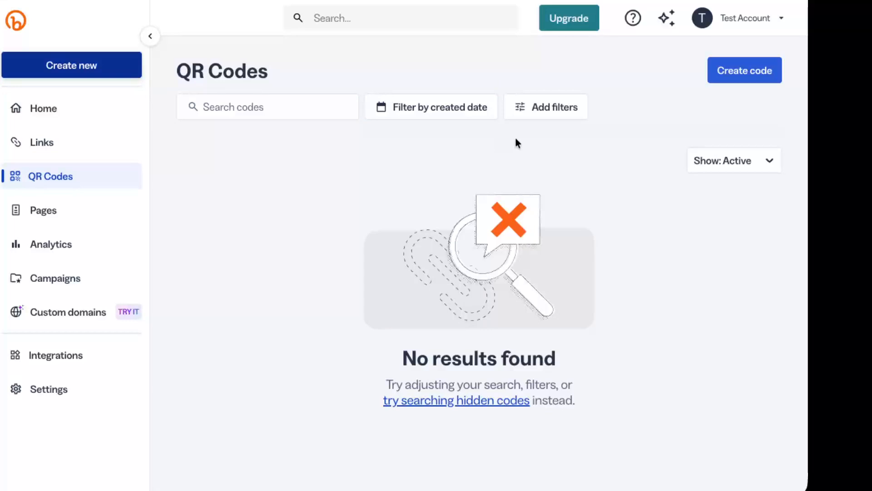
pyautogui.click(743, 66)
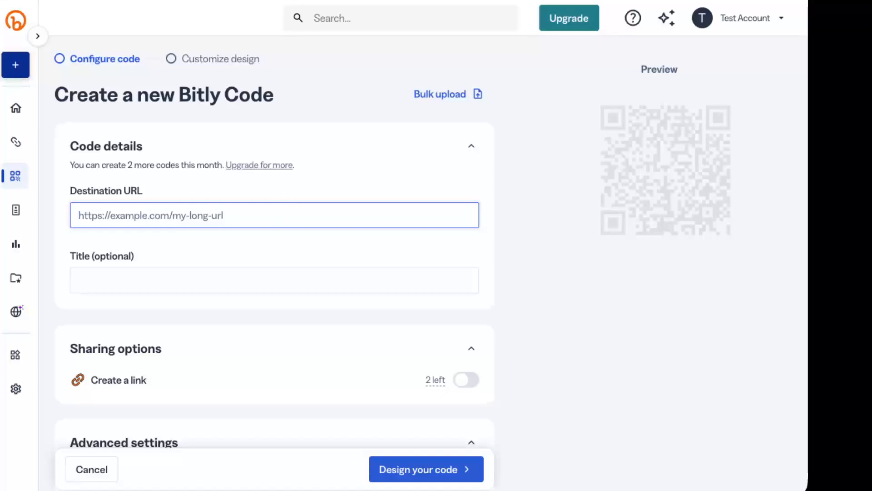
# Switch to Whop by opening whop.com in a new browser tab
pyautogui.hotkey('ctrl', 't')
pyautogui.write('wh')
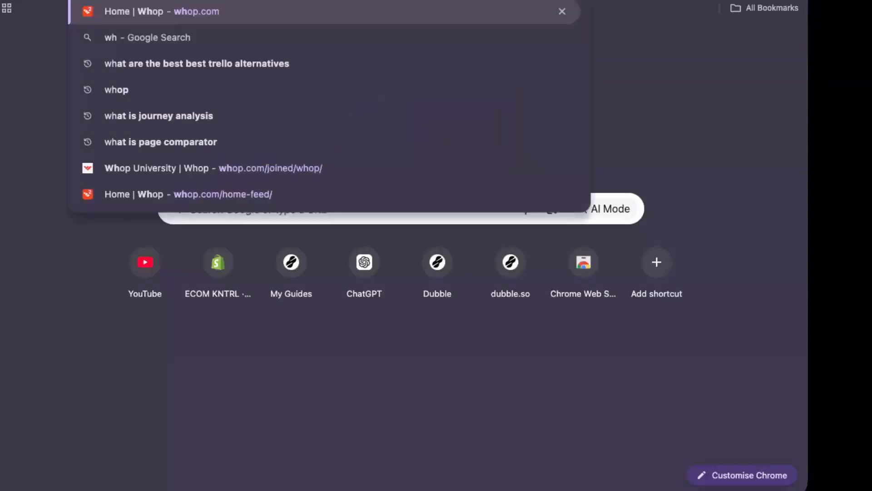
pyautogui.write('op')
pyautogui.press('Return')
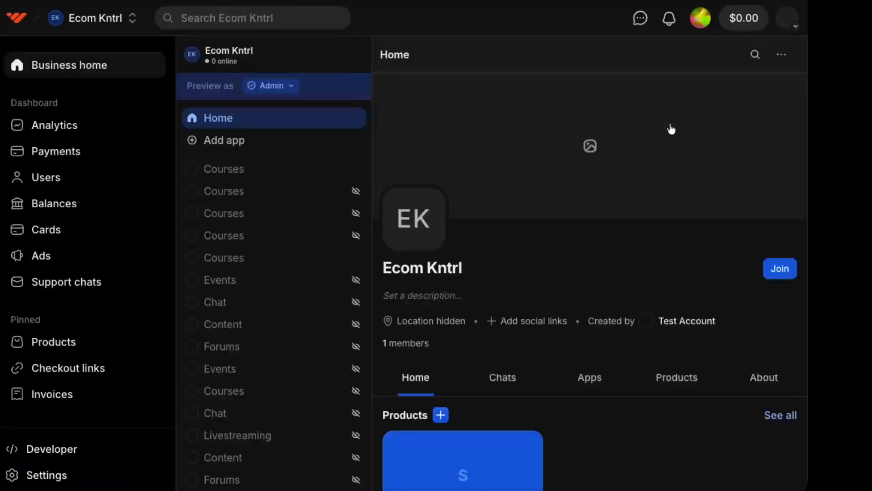
pyautogui.click(781, 55)
pyautogui.click(749, 81)
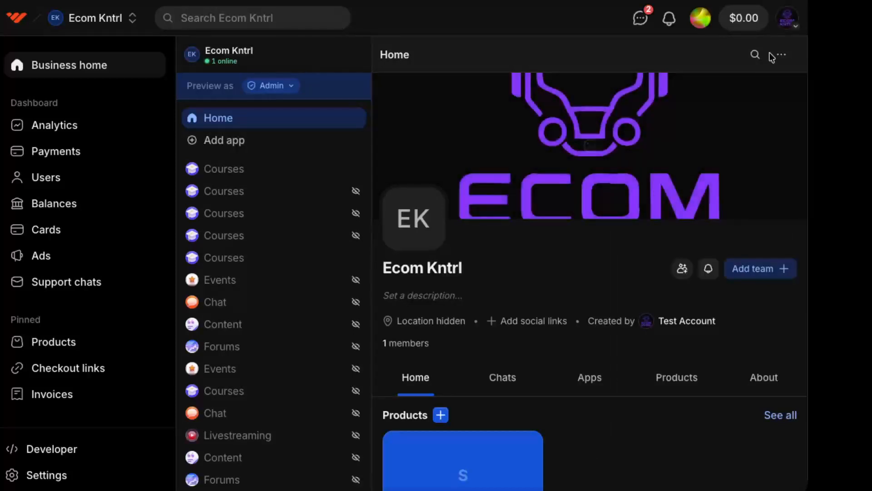
pyautogui.click(780, 55)
pyautogui.click(771, 82)
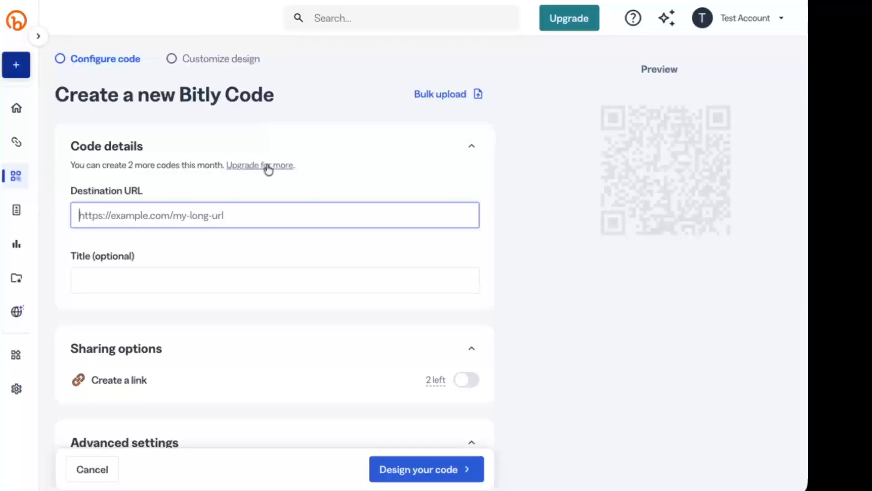
pyautogui.hotkey('ctrl', 'v')
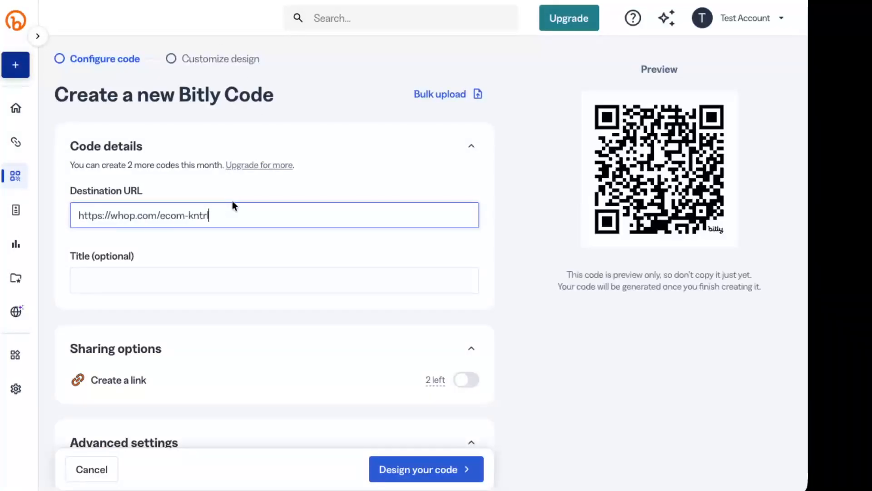
# Title the code "Join Our Whop Community" and continue to the design customization stage
pyautogui.click(164, 272)
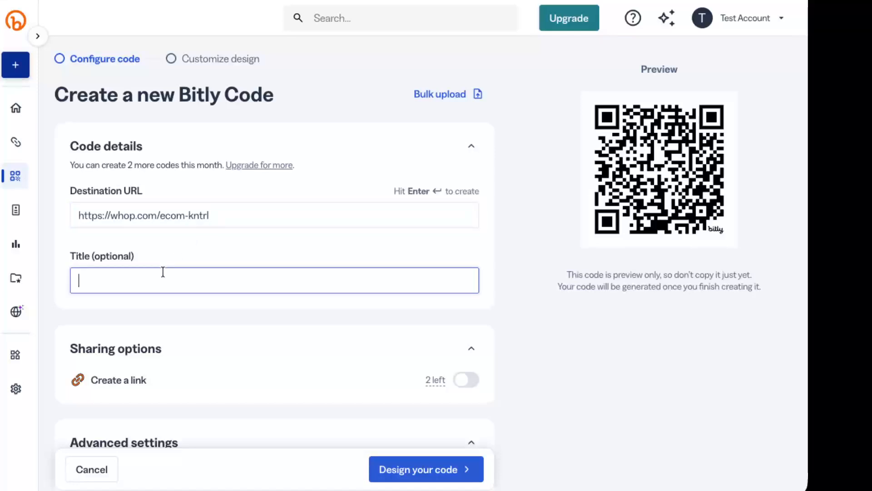
pyautogui.write('Whop Community')
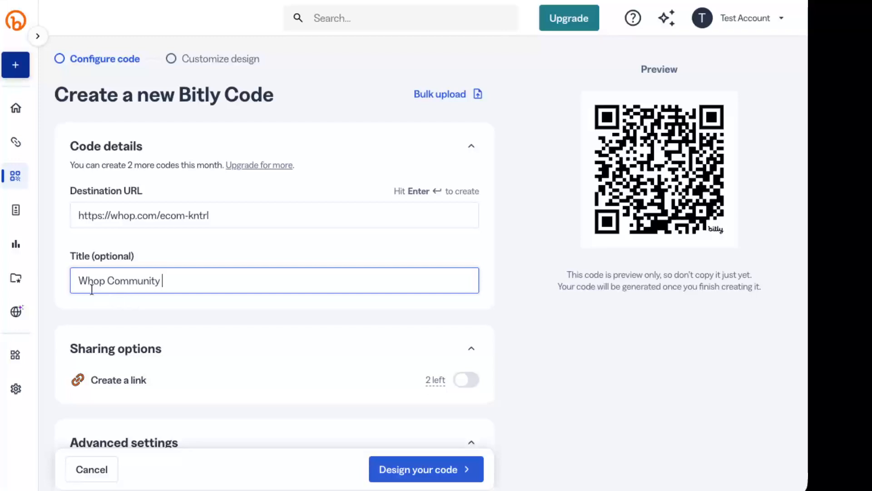
pyautogui.click(80, 279)
pyautogui.write('Join Our')
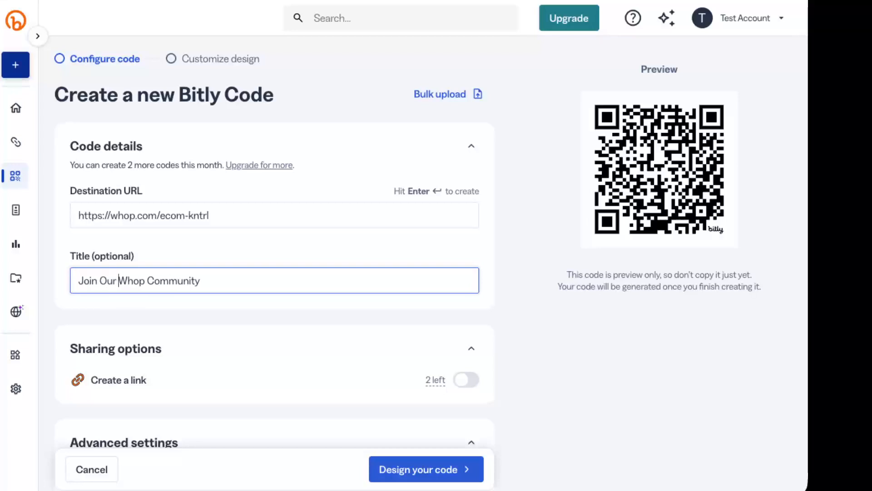
pyautogui.click(207, 310)
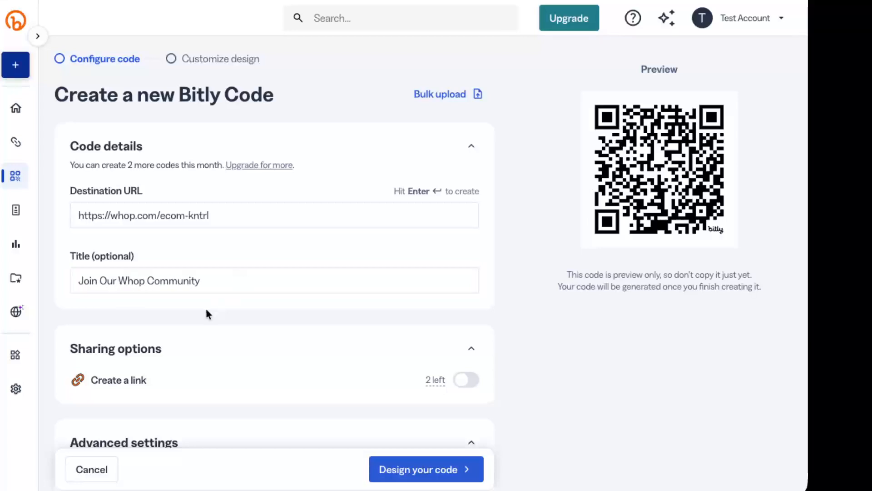
pyautogui.scroll(-2, 207, 309)
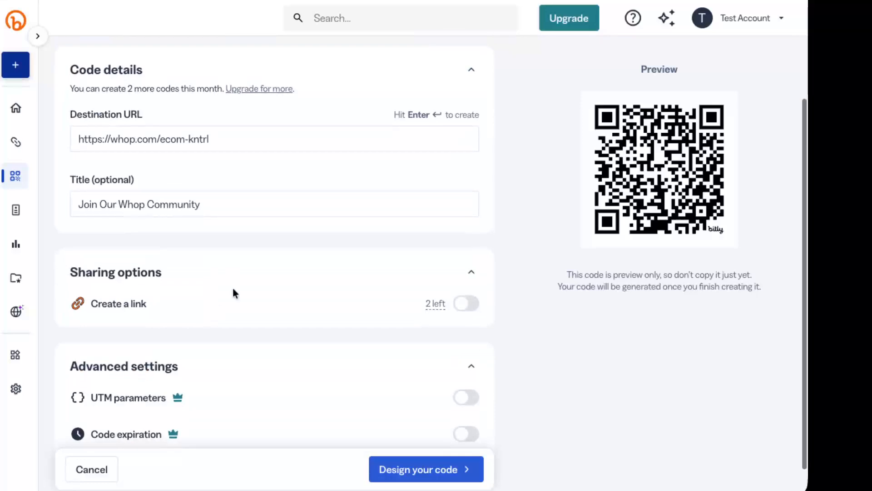
pyautogui.scroll(-1, 419, 271)
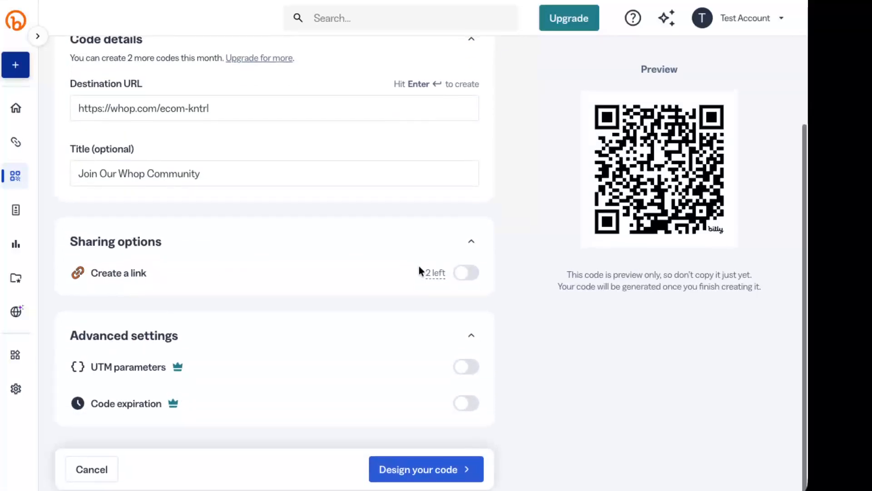
pyautogui.click(409, 467)
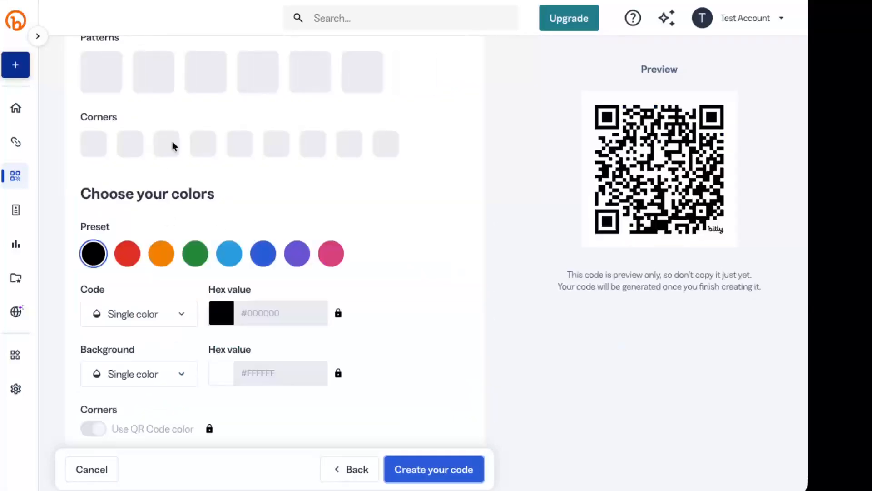
# Style the QR code with the third pattern, the first corner style and the preset purple color
pyautogui.scroll(3, 172, 144)
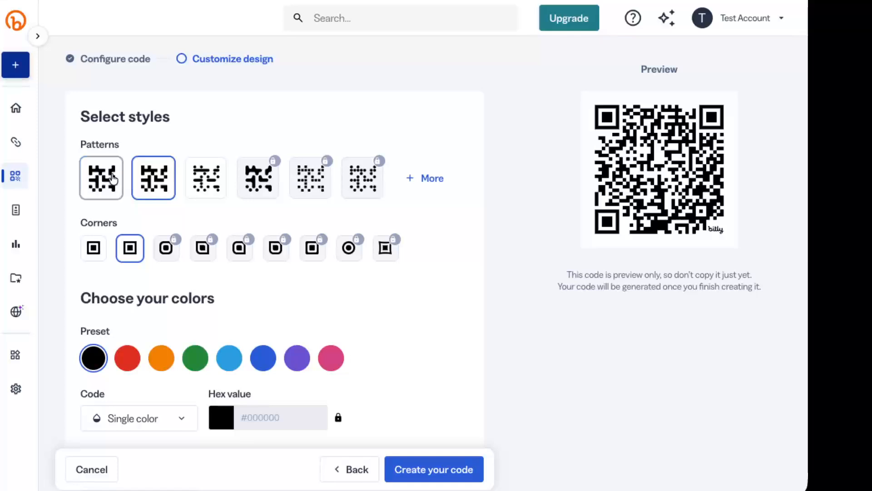
pyautogui.click(214, 176)
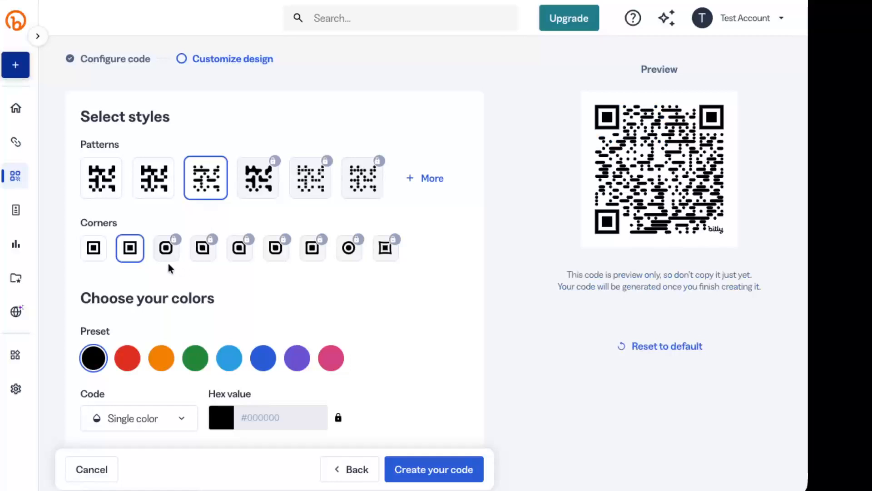
pyautogui.click(103, 257)
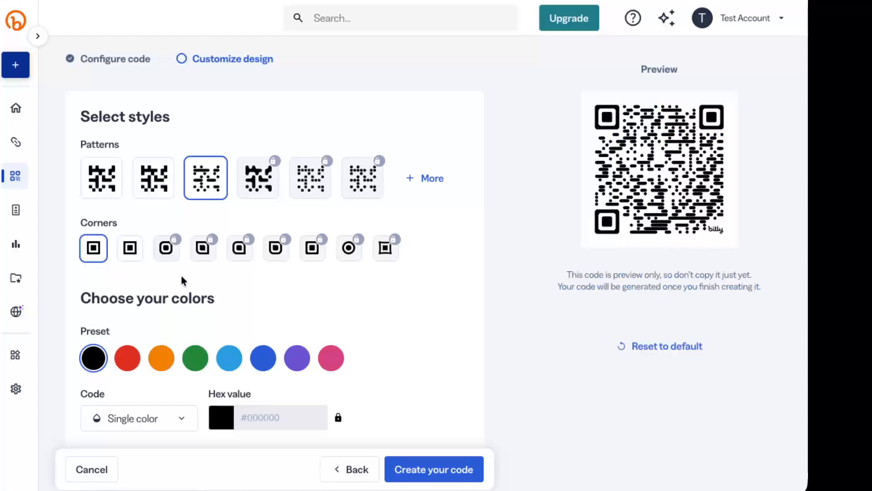
pyautogui.scroll(-2, 181, 276)
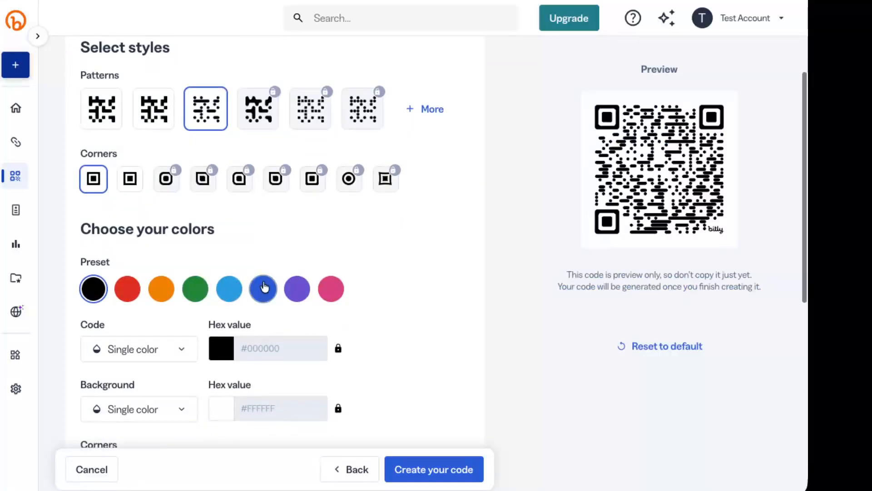
pyautogui.click(298, 289)
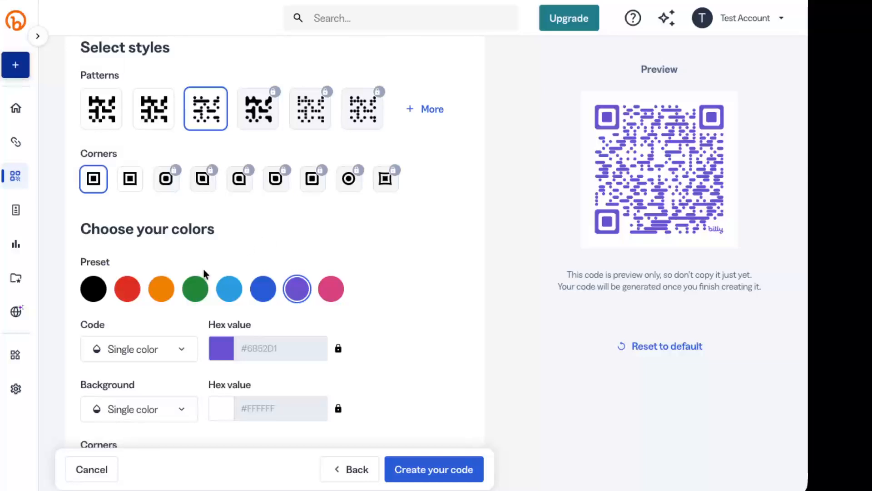
# Add the square frame with "SCAN ME" written in plain text beneath the QR code
pyautogui.scroll(-2, 203, 271)
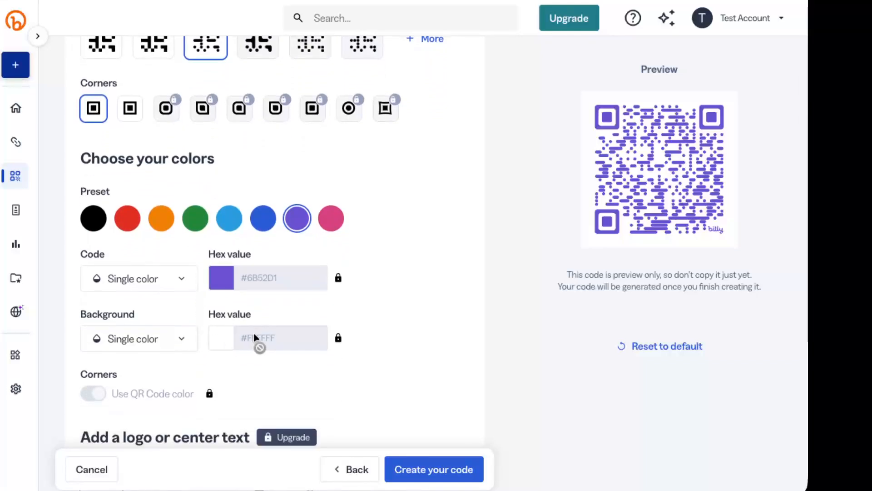
pyautogui.scroll(-3, 252, 321)
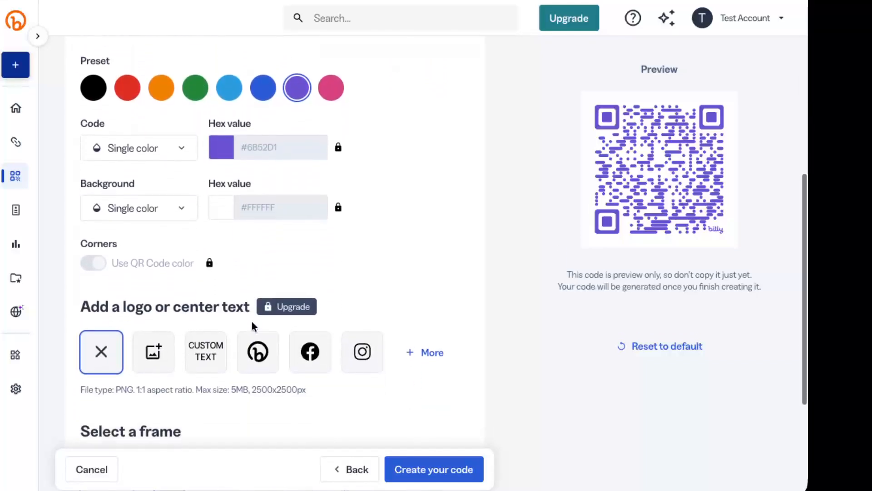
pyautogui.scroll(-2, 253, 324)
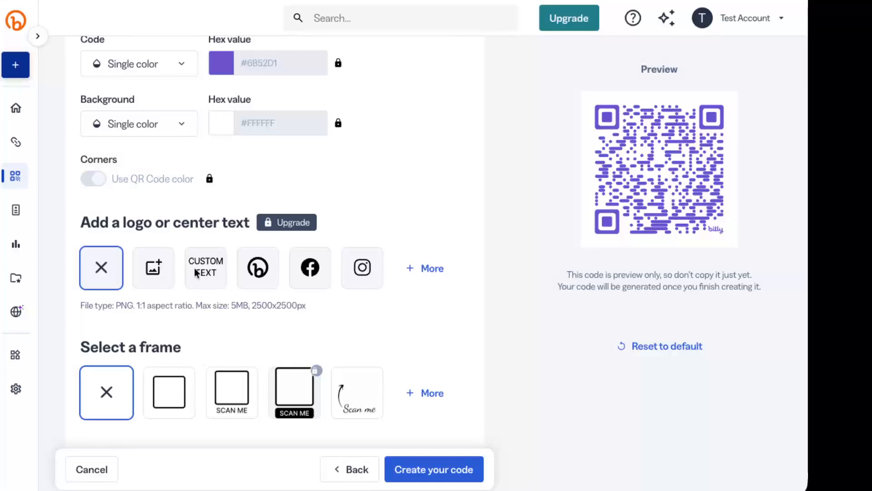
pyautogui.scroll(-2, 194, 283)
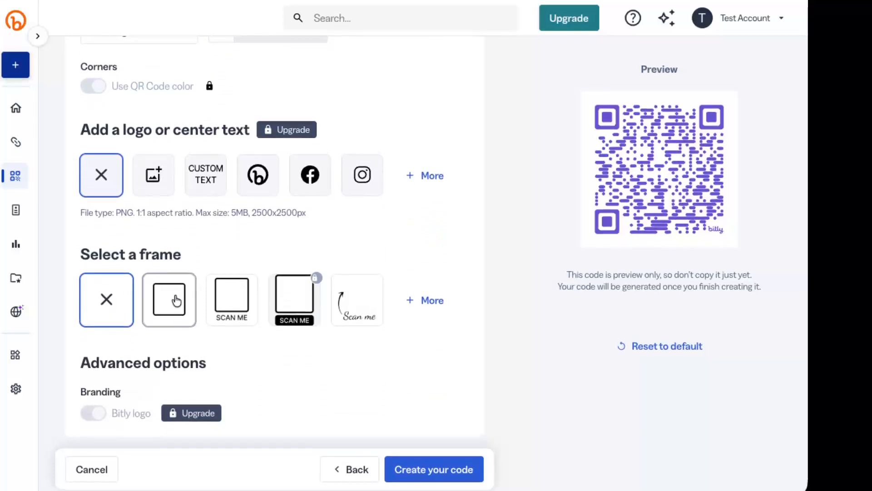
pyautogui.click(173, 303)
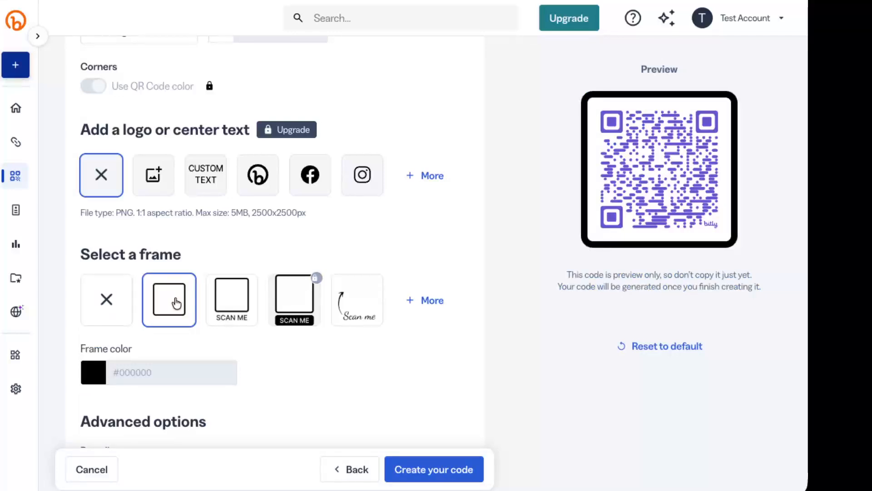
pyautogui.click(252, 310)
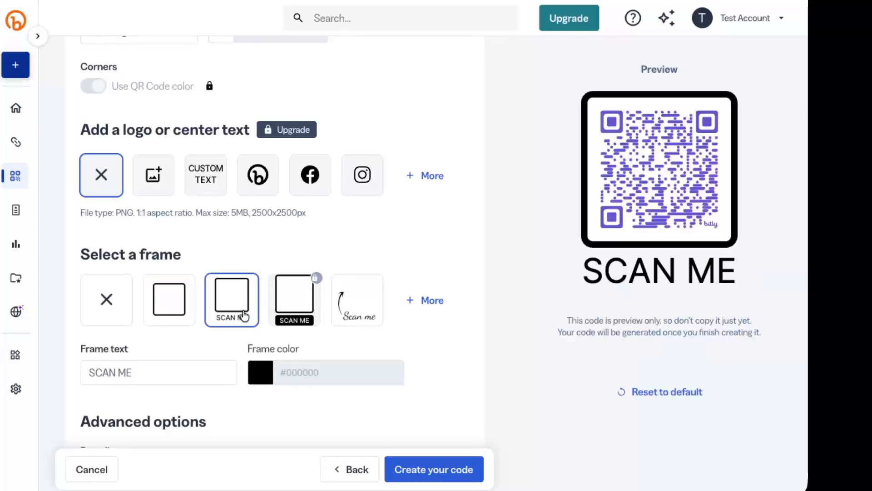
# Finish the design and create the QR code
pyautogui.scroll(-1, 237, 331)
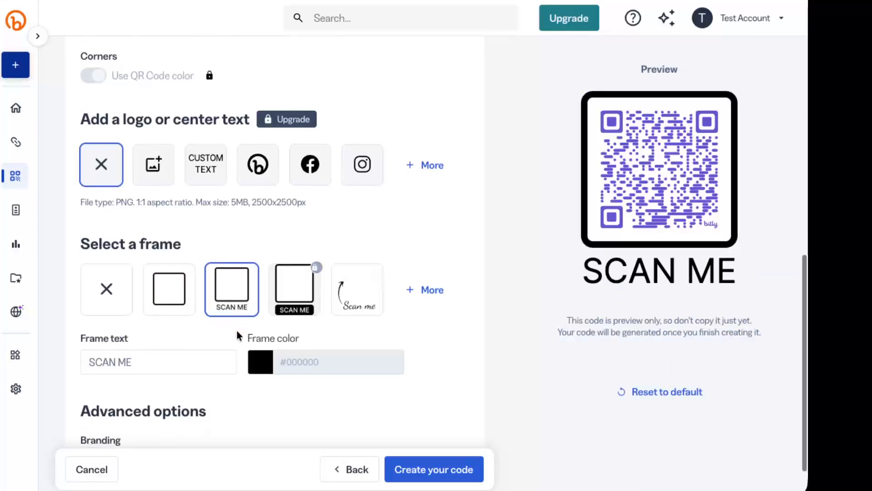
pyautogui.scroll(-1, 236, 336)
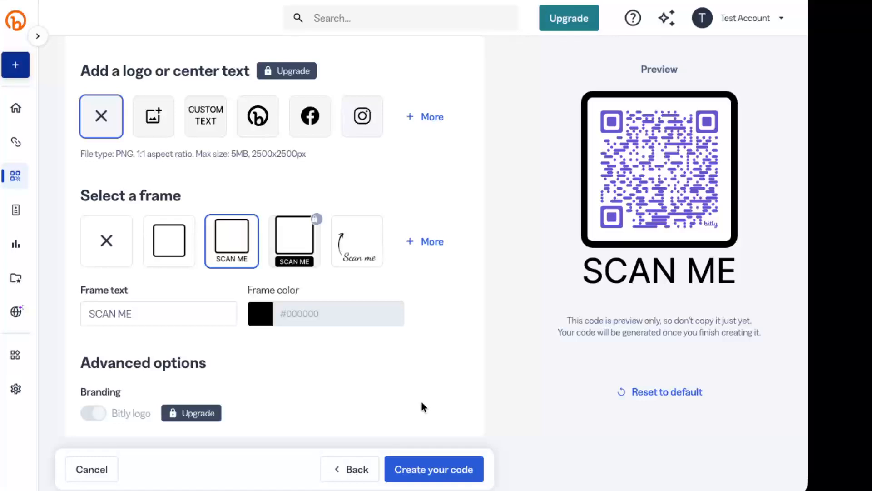
pyautogui.click(457, 469)
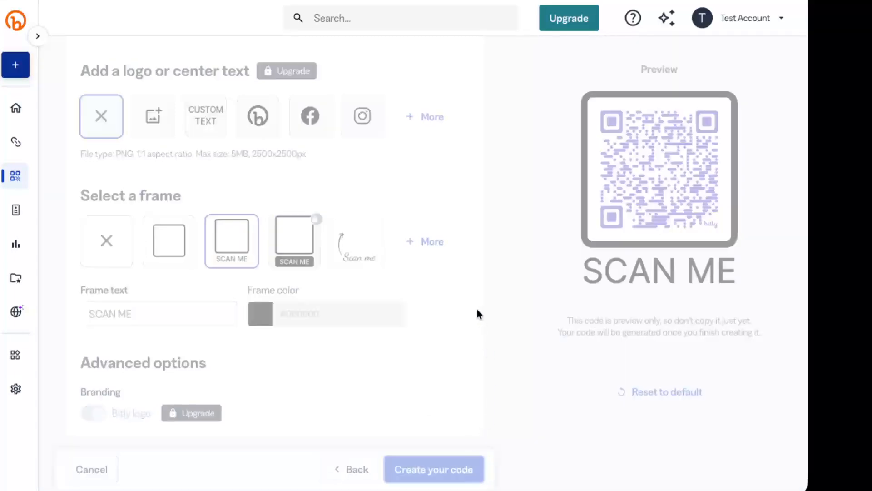